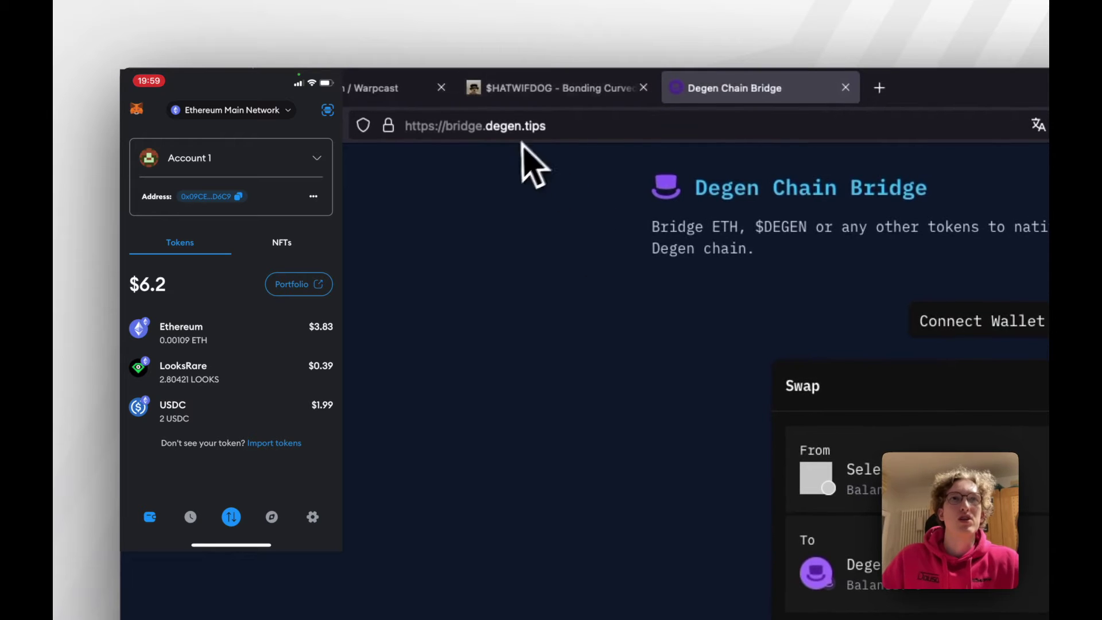
Start a wallet connection on bridge.degen.tips and pick MetaMask to show its pairing QR code.
{"action": "left_click", "coordinate": [562, 127]}
{"action": "key", "text": "Escape"}
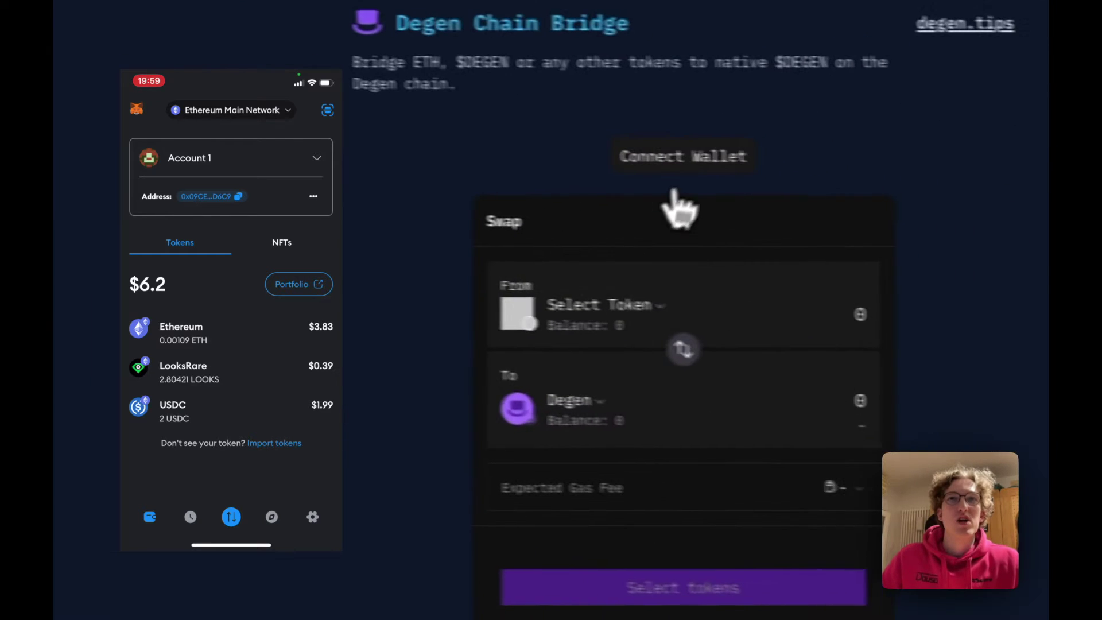
{"action": "left_click", "coordinate": [657, 151]}
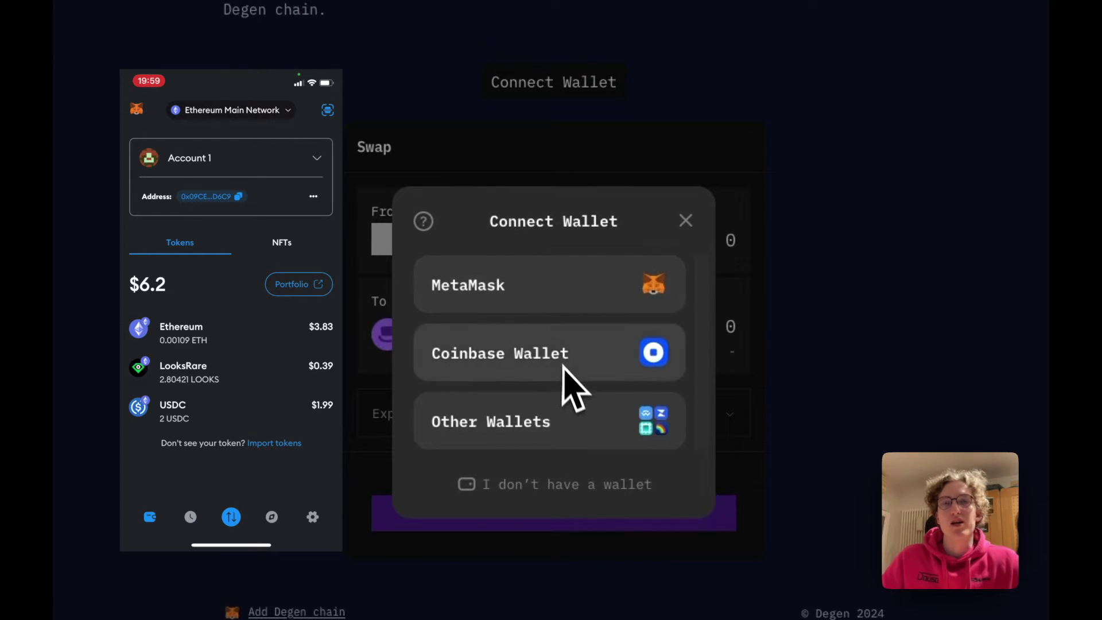
{"action": "left_click", "coordinate": [550, 304]}
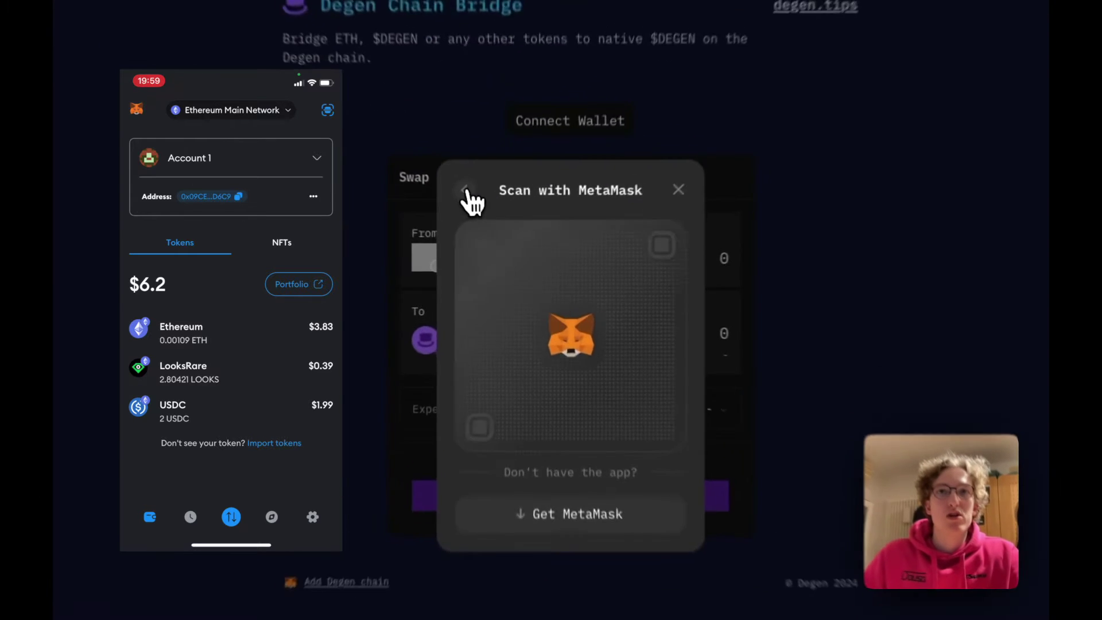
Go back to the wallet list, view the WalletConnect QR under Other Wallets, then close the dialog.
{"action": "left_click", "coordinate": [489, 233]}
{"action": "left_click", "coordinate": [581, 447]}
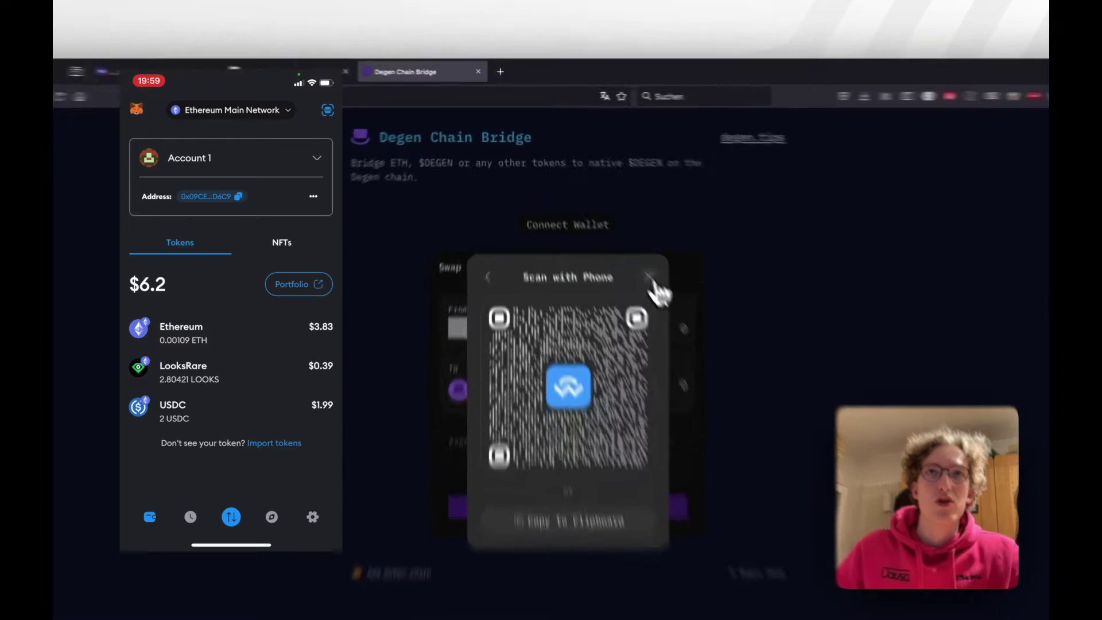
{"action": "left_click", "coordinate": [612, 234]}
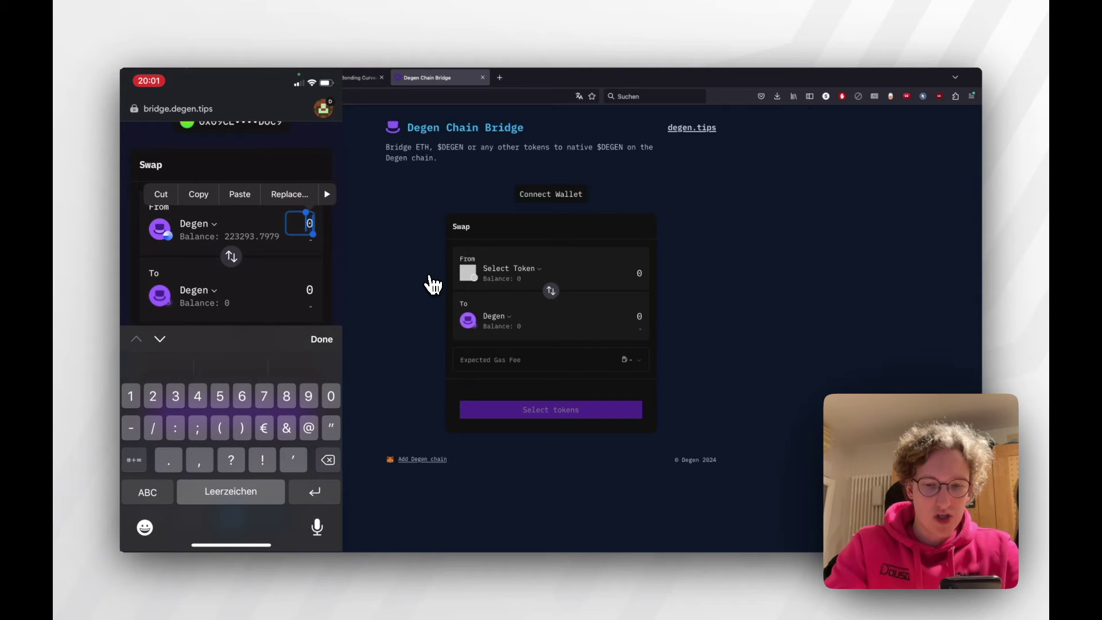
Enter 1000 DEGEN to bridge, switch the wallet network to Base, and request token approval.
{"action": "type", "text": "1000"}
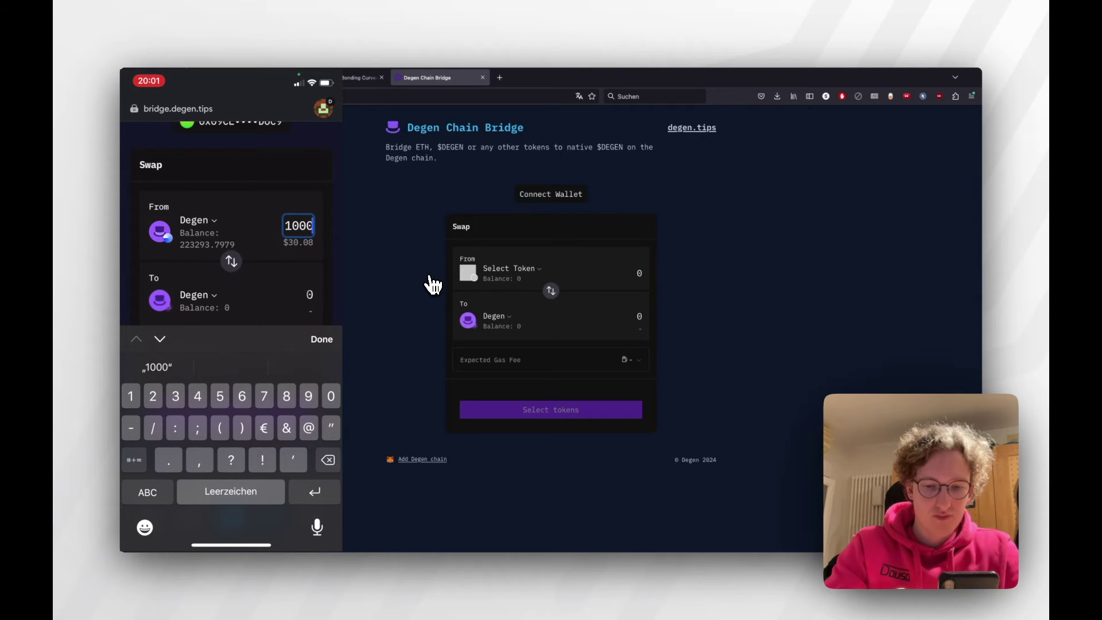
{"action": "left_click", "coordinate": [321, 339]}
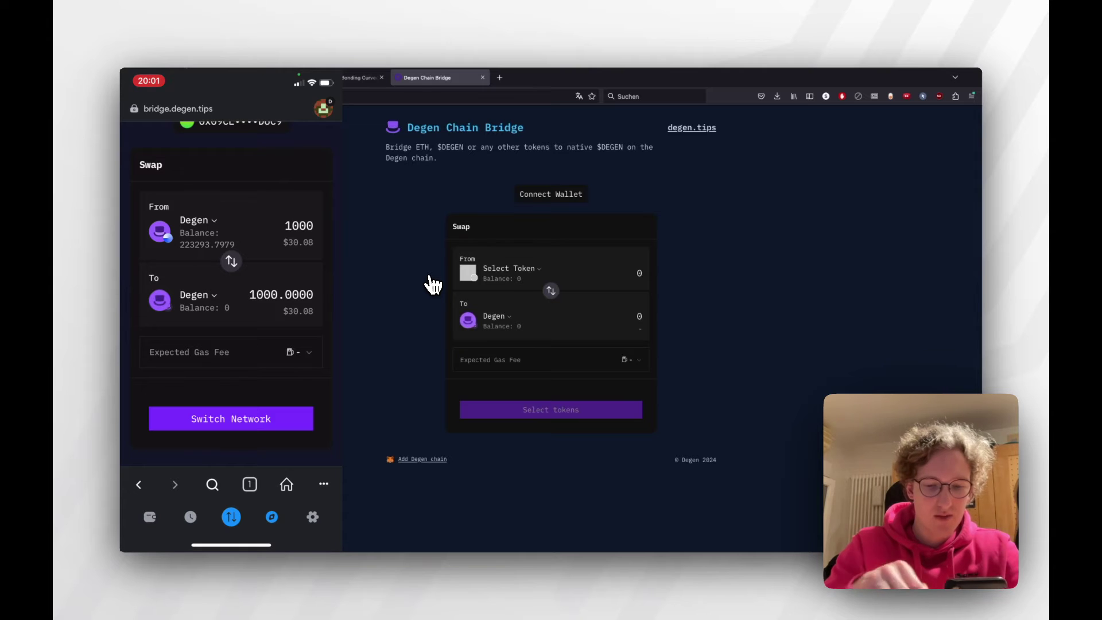
{"action": "left_click", "coordinate": [231, 418]}
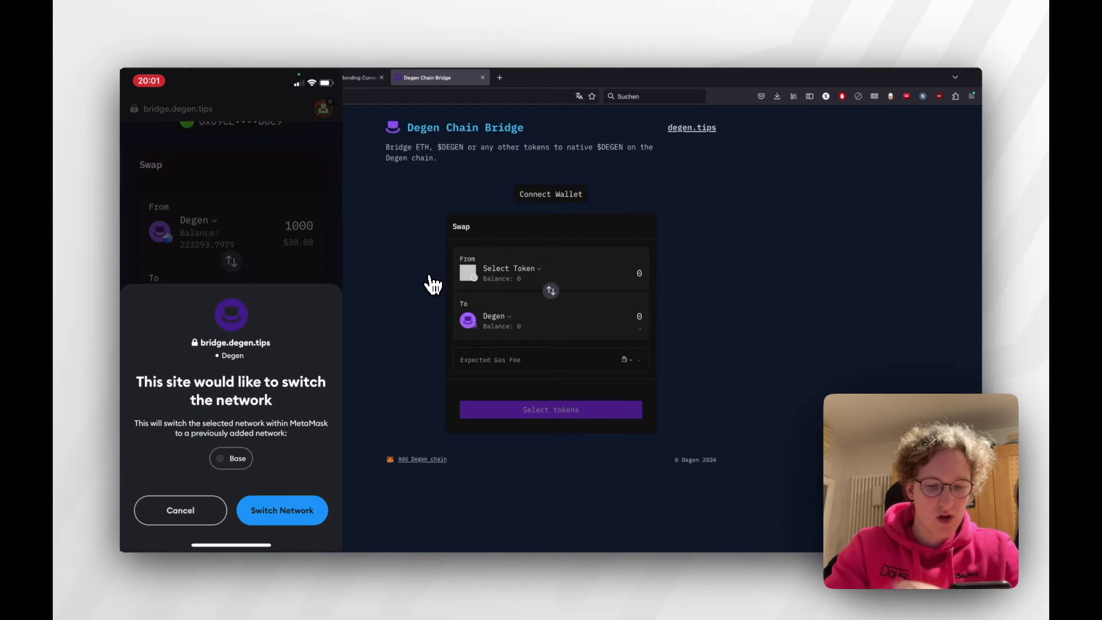
{"action": "left_click", "coordinate": [282, 511]}
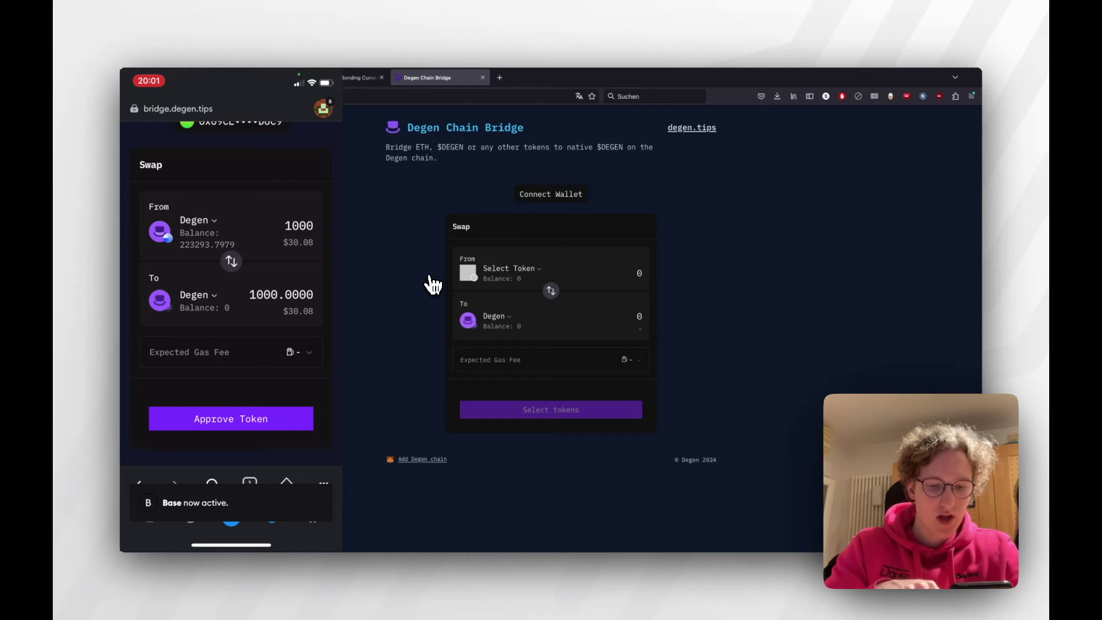
{"action": "left_click", "coordinate": [231, 418]}
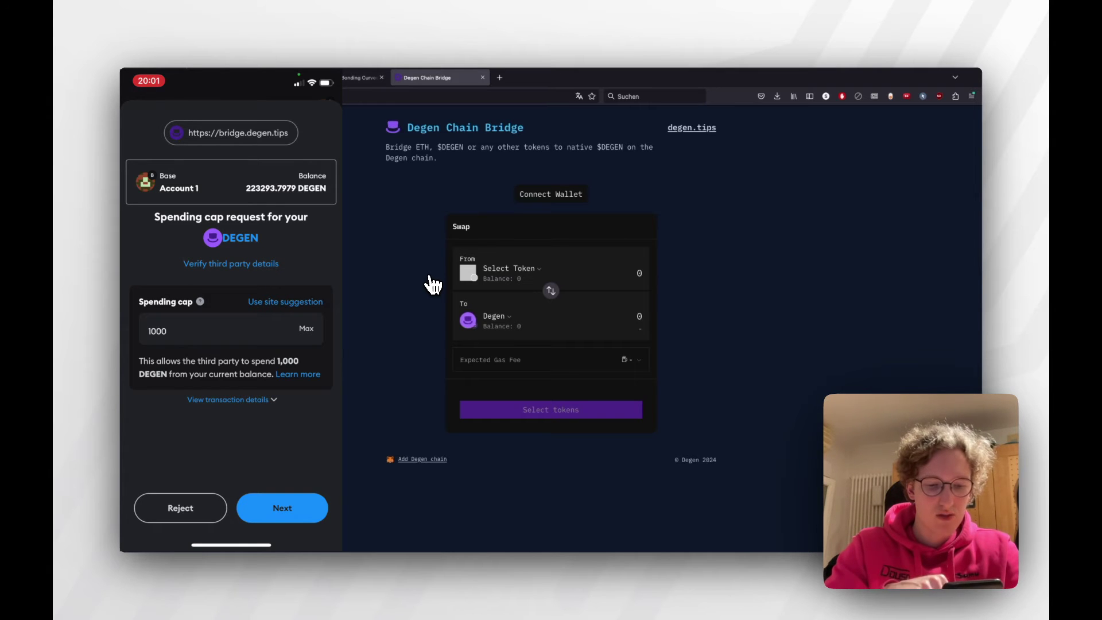
Edit the 1000 DEGEN spending cap in MetaMask's approval request.
{"action": "left_click", "coordinate": [190, 330]}
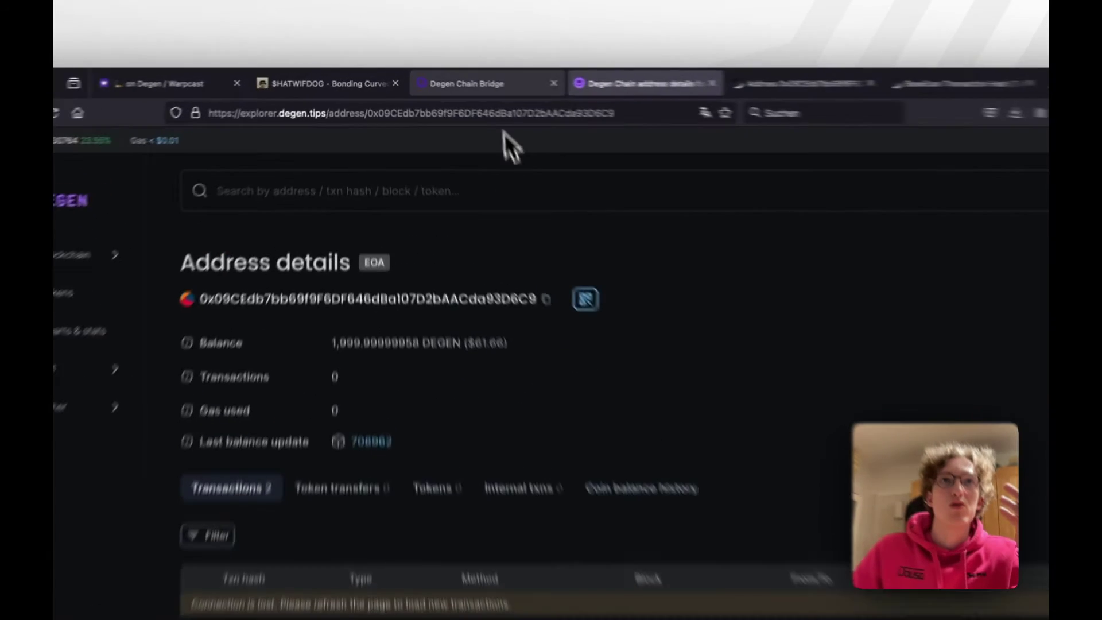
Open the successful 0x62ae4117 bridge transaction from the wallet's BaseScan transaction list.
{"action": "left_click", "coordinate": [427, 78]}
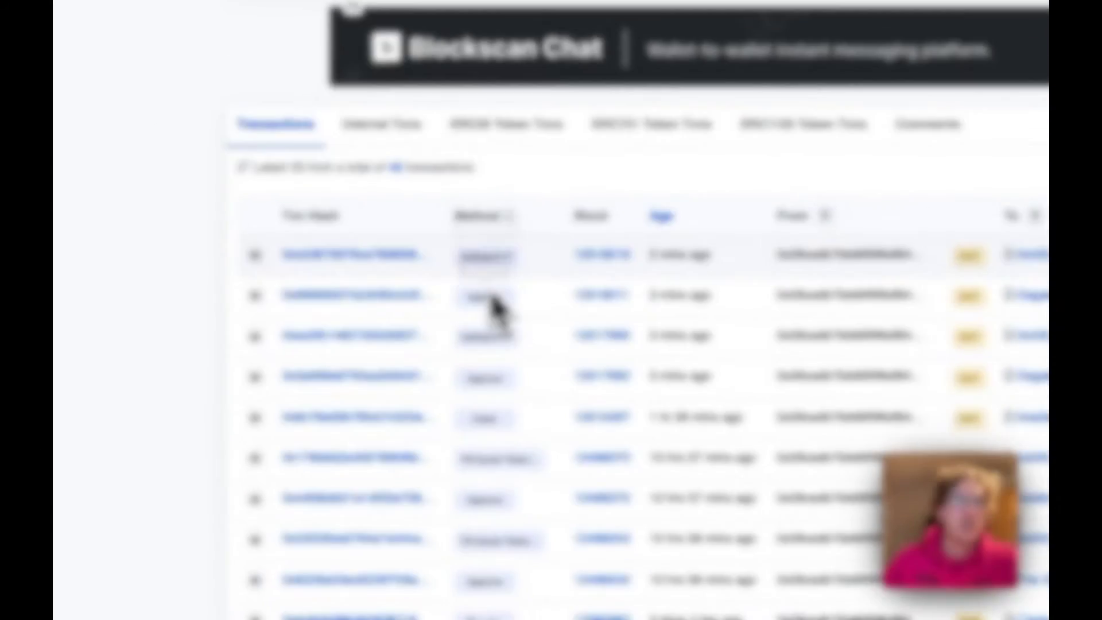
{"action": "left_click_drag", "start_coordinate": [483, 251], "coordinate": [454, 250]}
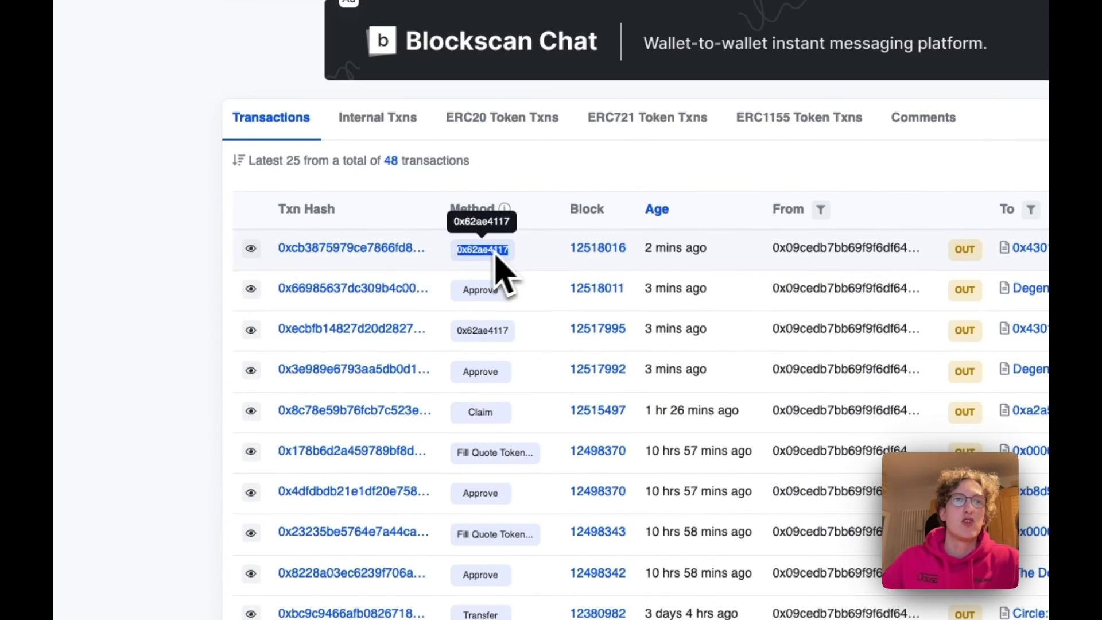
{"action": "left_click", "coordinate": [520, 370]}
{"action": "left_click", "coordinate": [542, 344]}
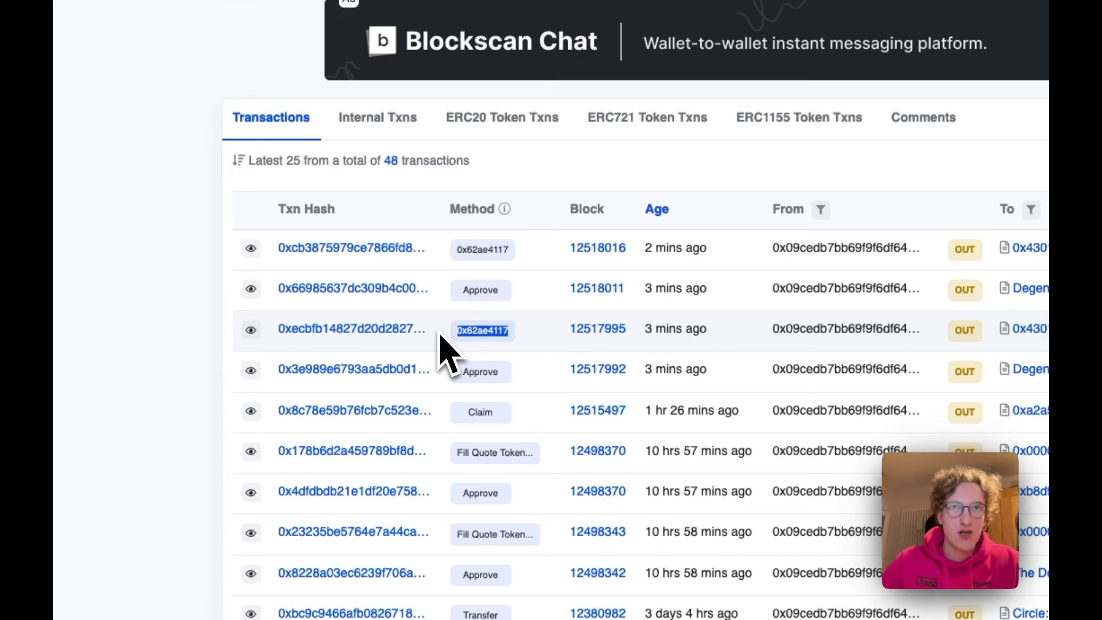
{"action": "left_click", "coordinate": [374, 331]}
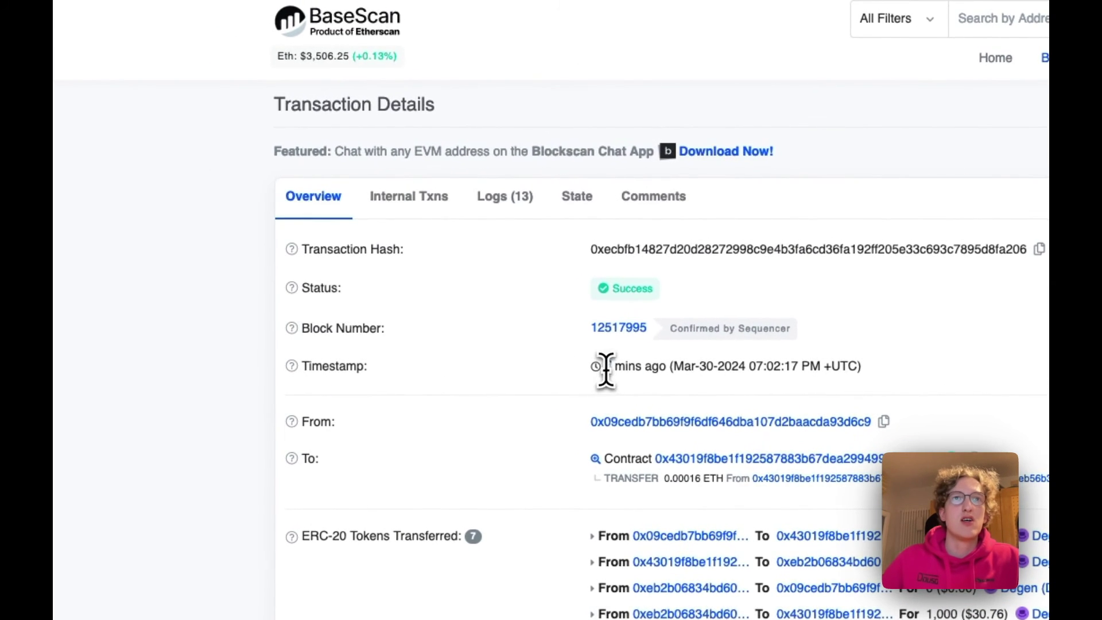
Compare the BaseScan timestamp with Degen Chain's 1,999.99999958 DEGEN balance and 999.99998683 DEGEN transfer.
{"action": "left_click_drag", "start_coordinate": [610, 367], "coordinate": [822, 367]}
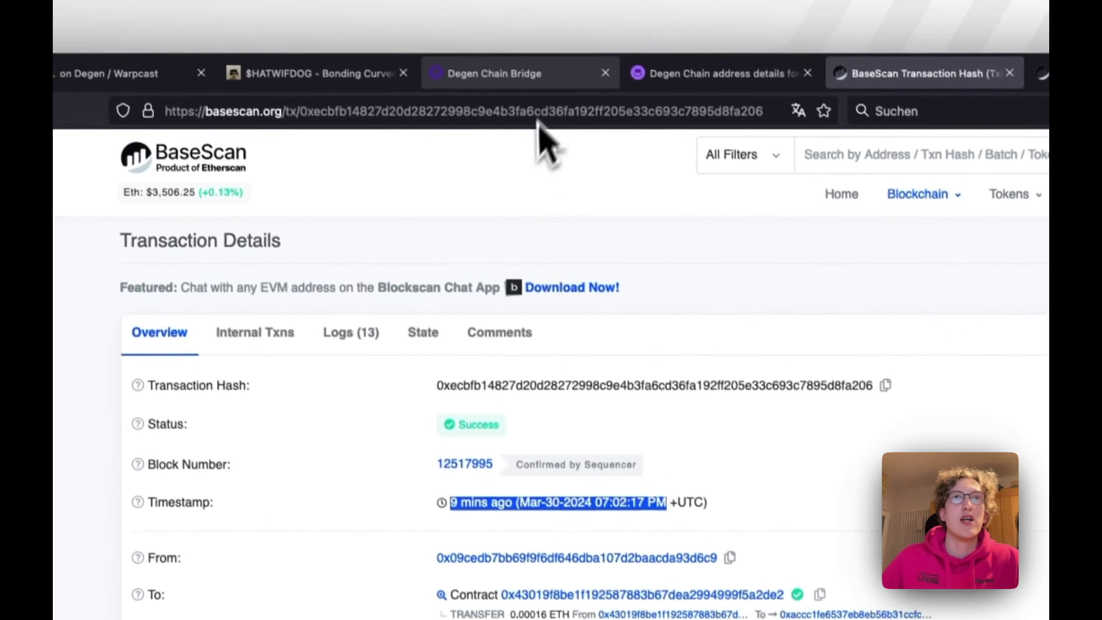
{"action": "left_click", "coordinate": [480, 33]}
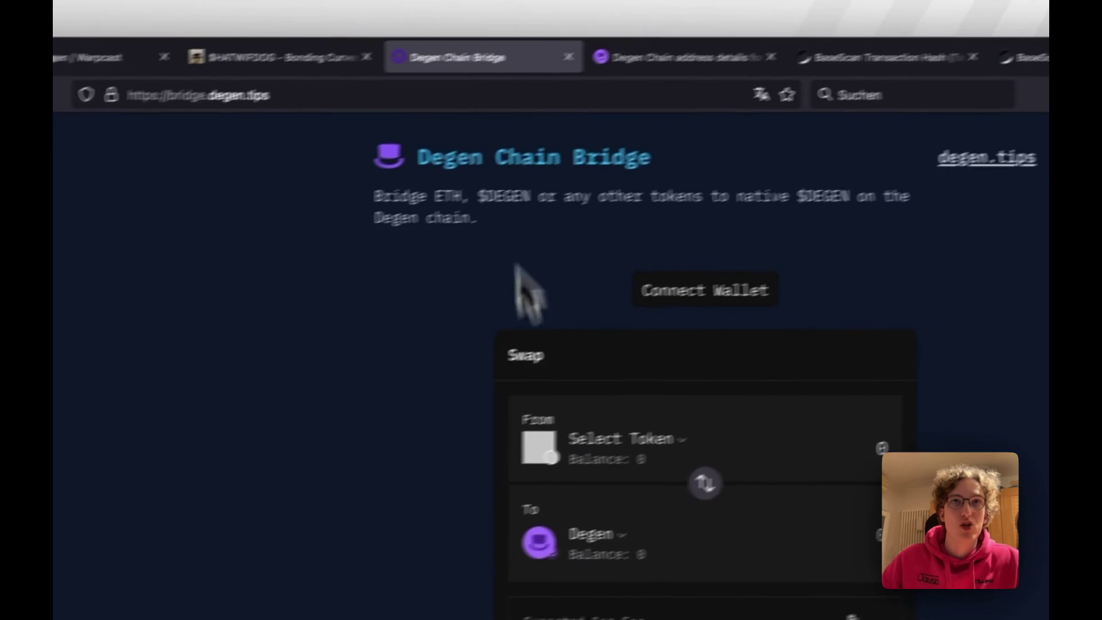
{"action": "left_click", "coordinate": [791, 85]}
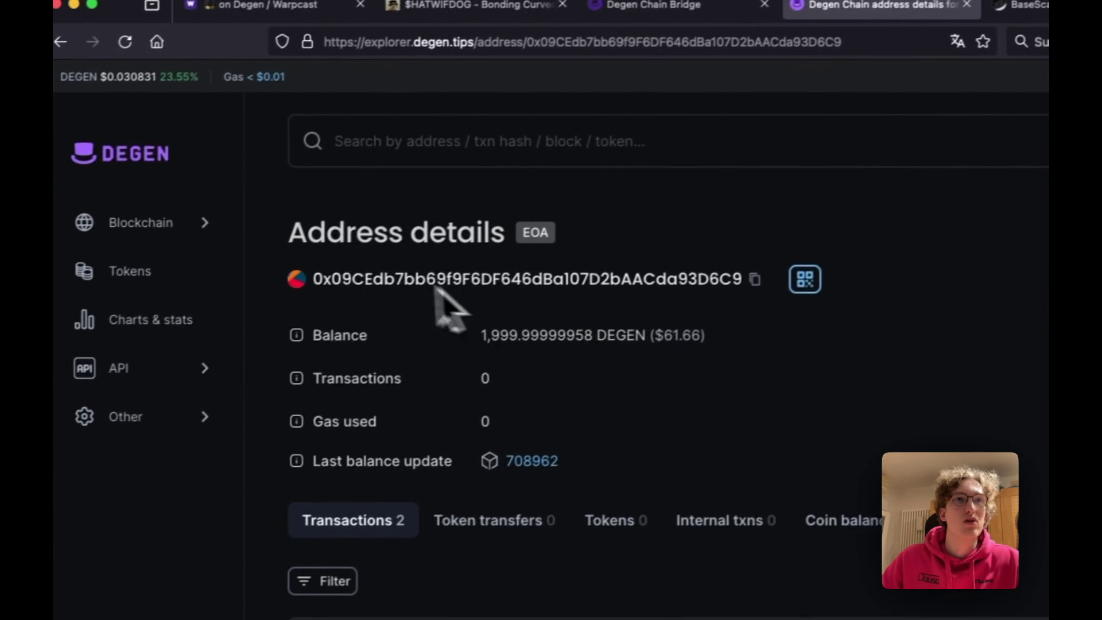
{"action": "left_click_drag", "start_coordinate": [156, 320], "coordinate": [318, 322]}
{"action": "left_click_drag", "start_coordinate": [322, 377], "coordinate": [538, 378]}
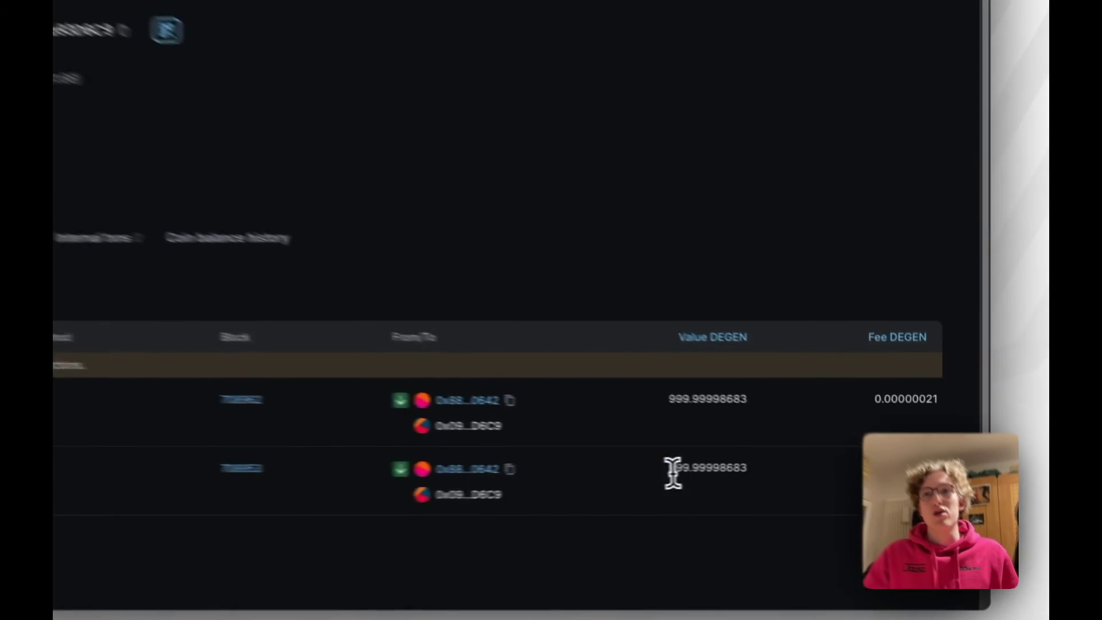
{"action": "left_click_drag", "start_coordinate": [771, 469], "coordinate": [853, 476]}
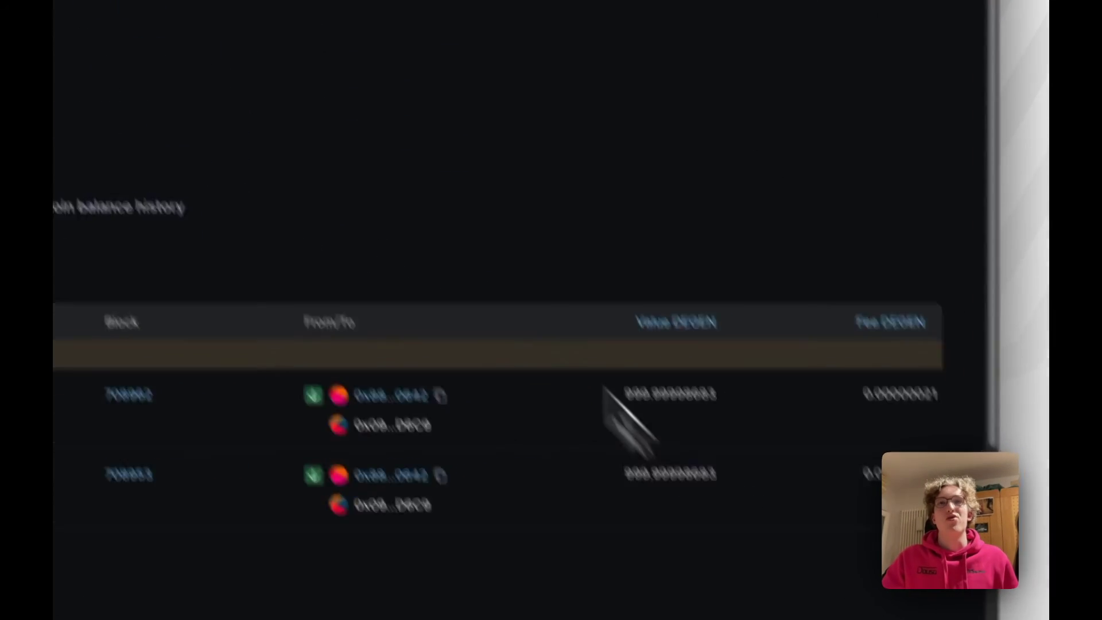
Review the BaseScan transaction's token transfers, then return to the Degen Chain address page.
{"action": "left_click", "coordinate": [516, 35]}
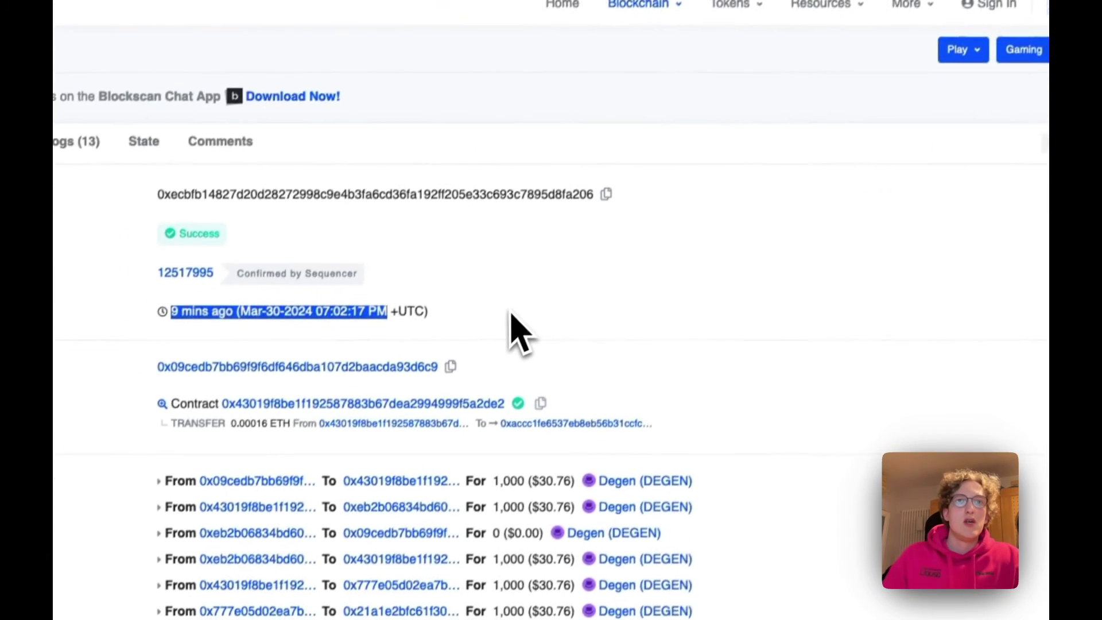
{"action": "scroll", "coordinate": [511, 322], "scroll_direction": "down", "scroll_amount": 2}
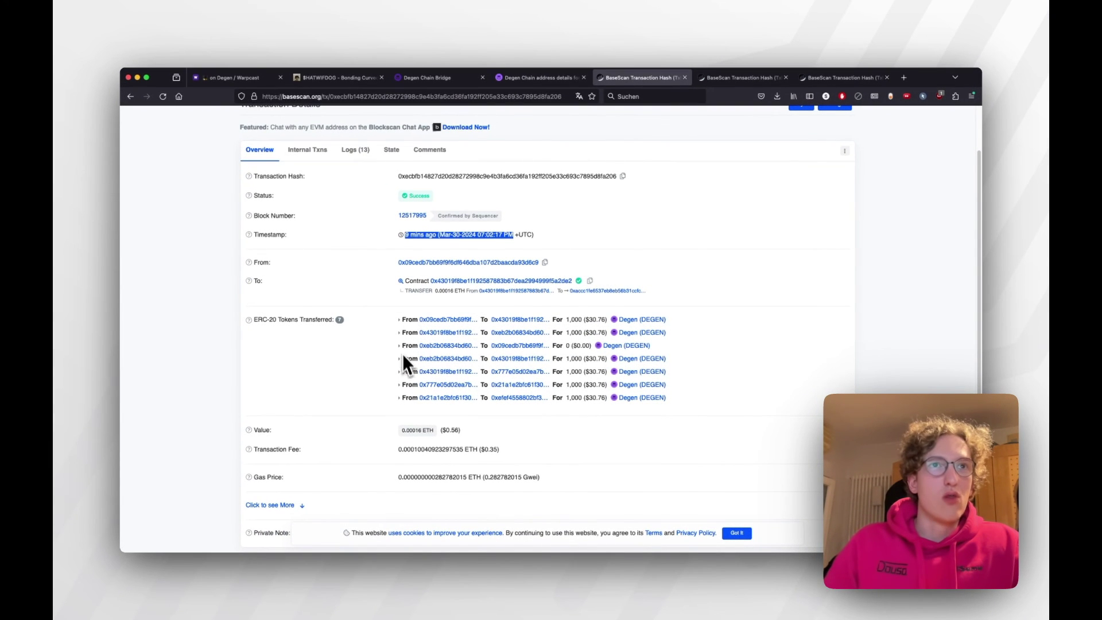
{"action": "scroll", "coordinate": [410, 404], "scroll_direction": "down", "scroll_amount": 3}
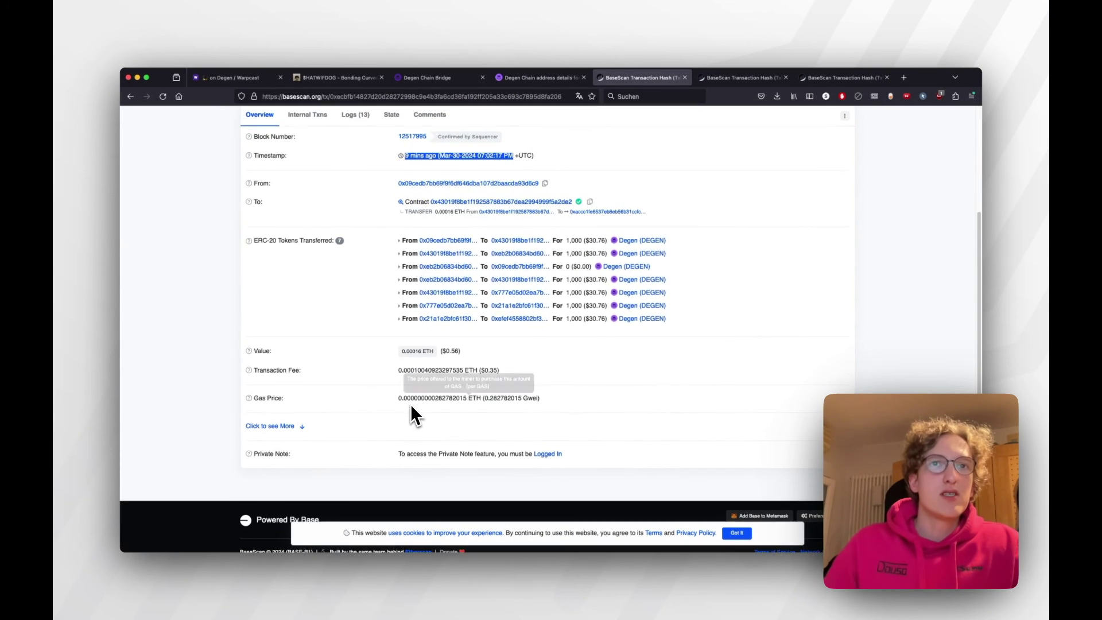
{"action": "scroll", "coordinate": [413, 402], "scroll_direction": "up", "scroll_amount": 3}
{"action": "scroll", "coordinate": [421, 402], "scroll_direction": "up", "scroll_amount": 2}
{"action": "left_click", "coordinate": [537, 78]}
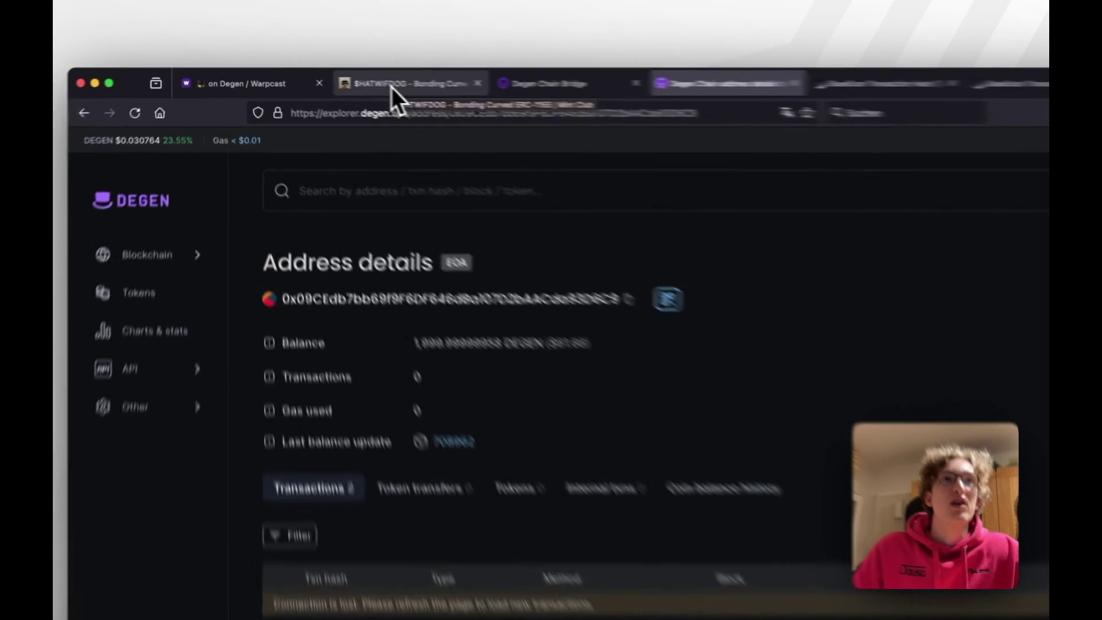
On Mint Club's $HATWIFDOG page, check airdrop eligibility to show 495 of 689 airdrops.
{"action": "left_click", "coordinate": [303, 78]}
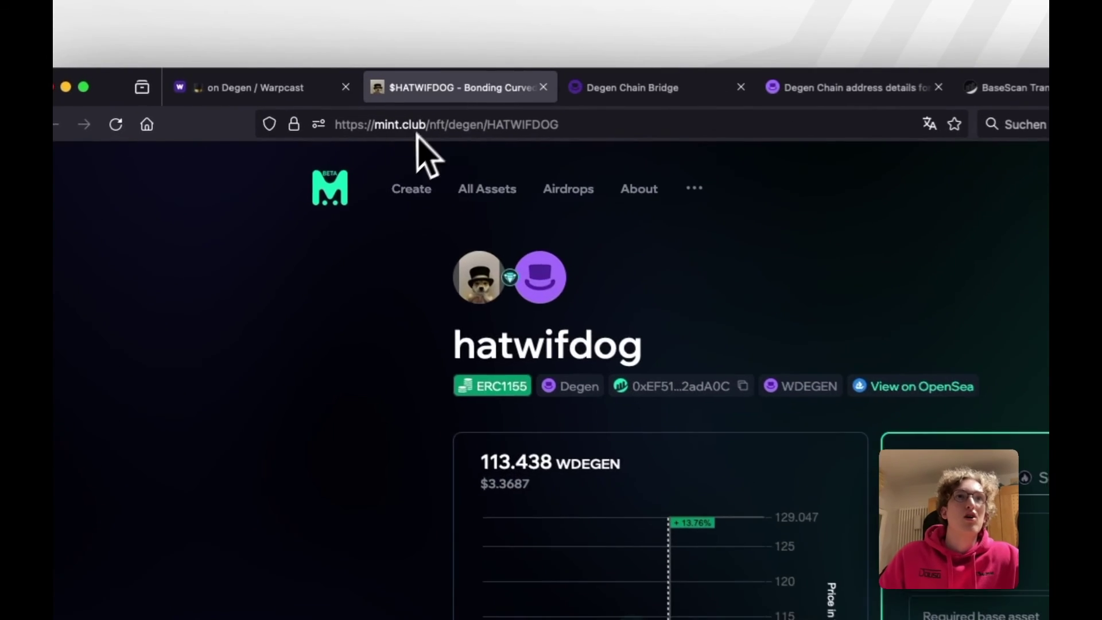
{"action": "left_click_drag", "start_coordinate": [284, 95], "coordinate": [338, 102]}
{"action": "key", "text": "Escape"}
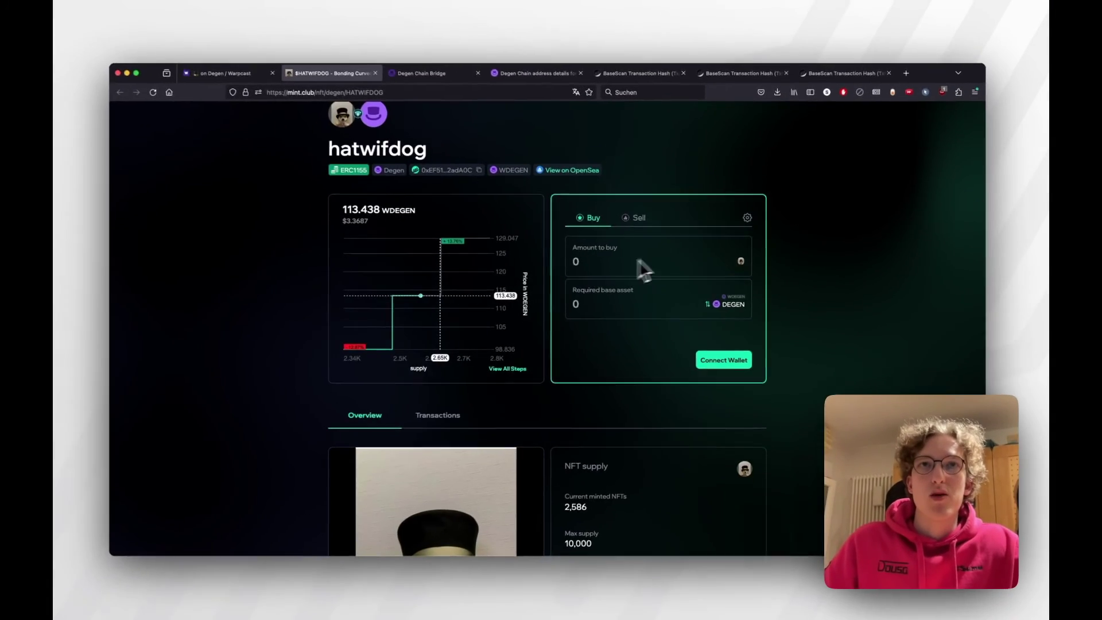
{"action": "scroll", "coordinate": [646, 275], "scroll_direction": "up", "scroll_amount": 1}
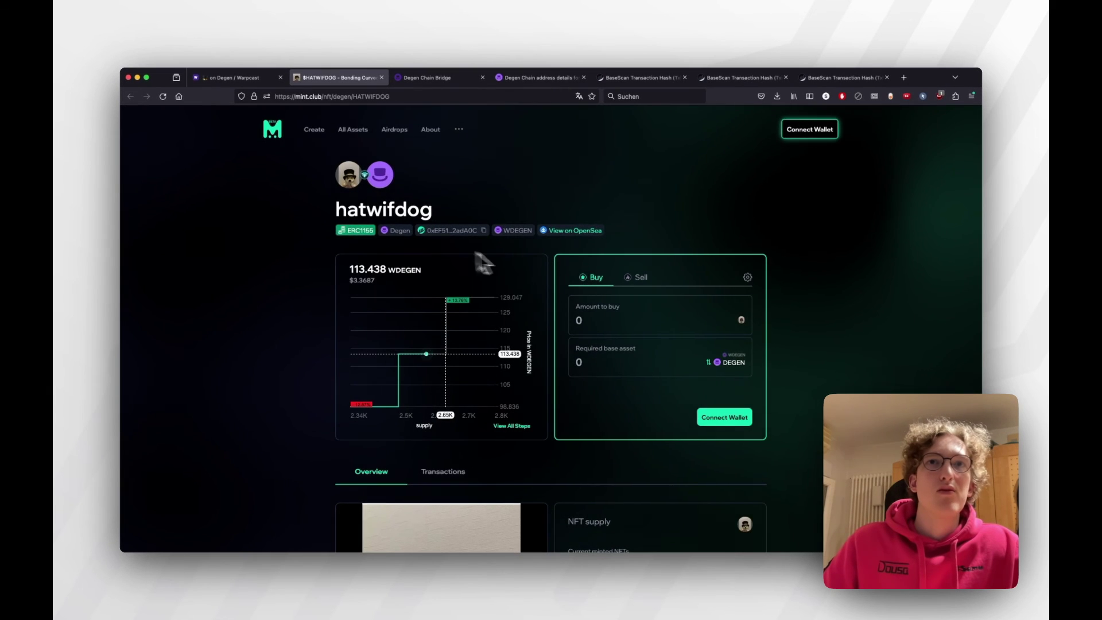
{"action": "scroll", "coordinate": [488, 269], "scroll_direction": "down", "scroll_amount": 15}
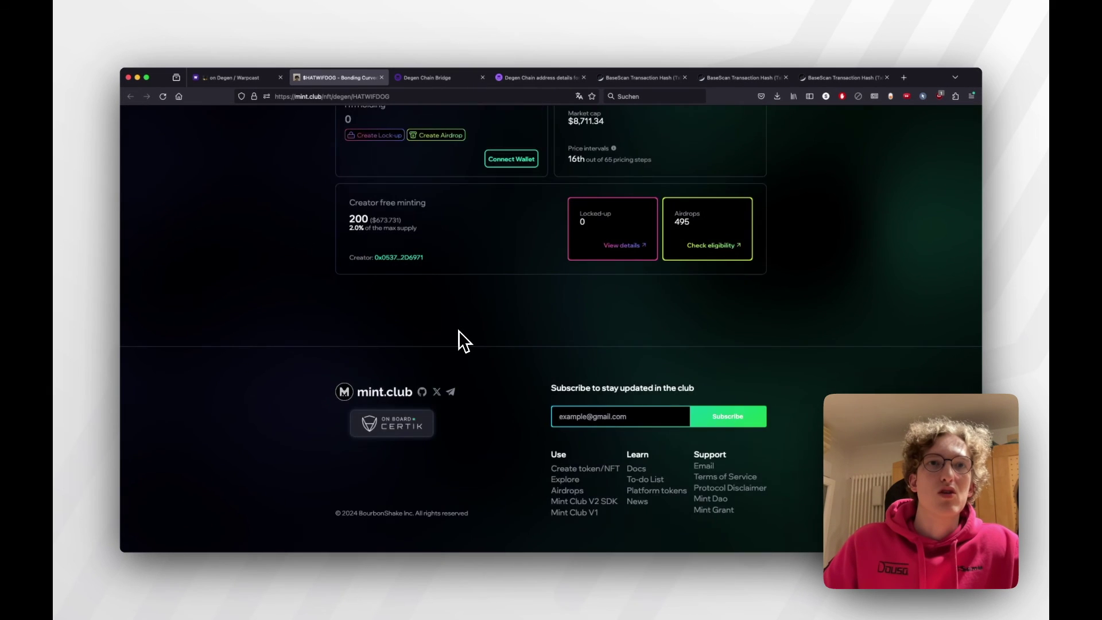
{"action": "scroll", "coordinate": [459, 331], "scroll_direction": "up", "scroll_amount": 3}
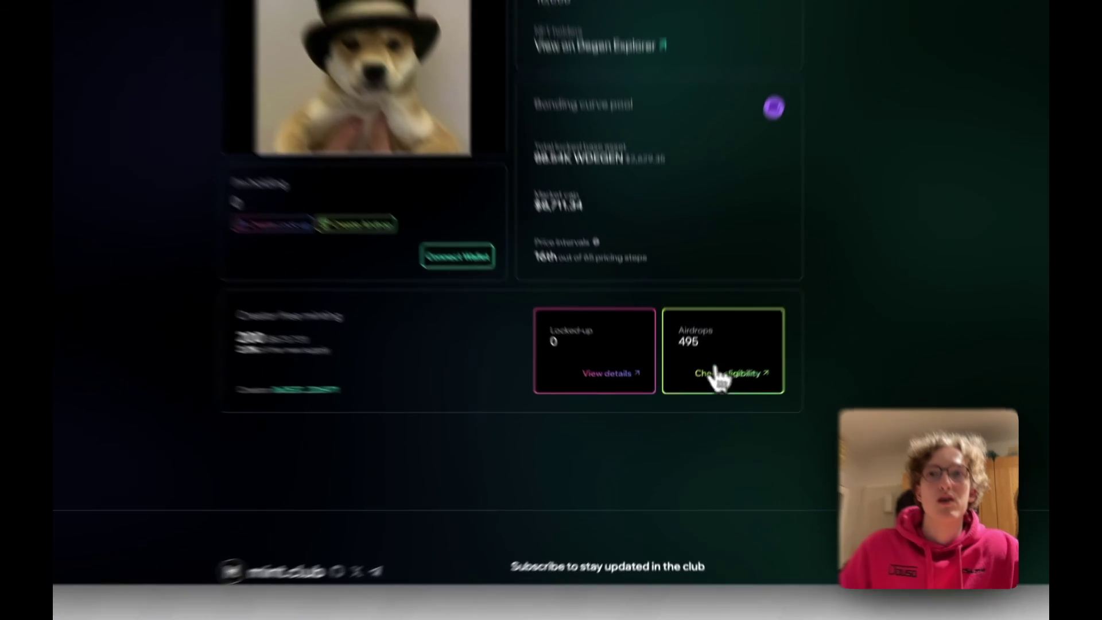
{"action": "left_click", "coordinate": [711, 396]}
{"action": "scroll", "coordinate": [543, 347], "scroll_direction": "down", "scroll_amount": 4}
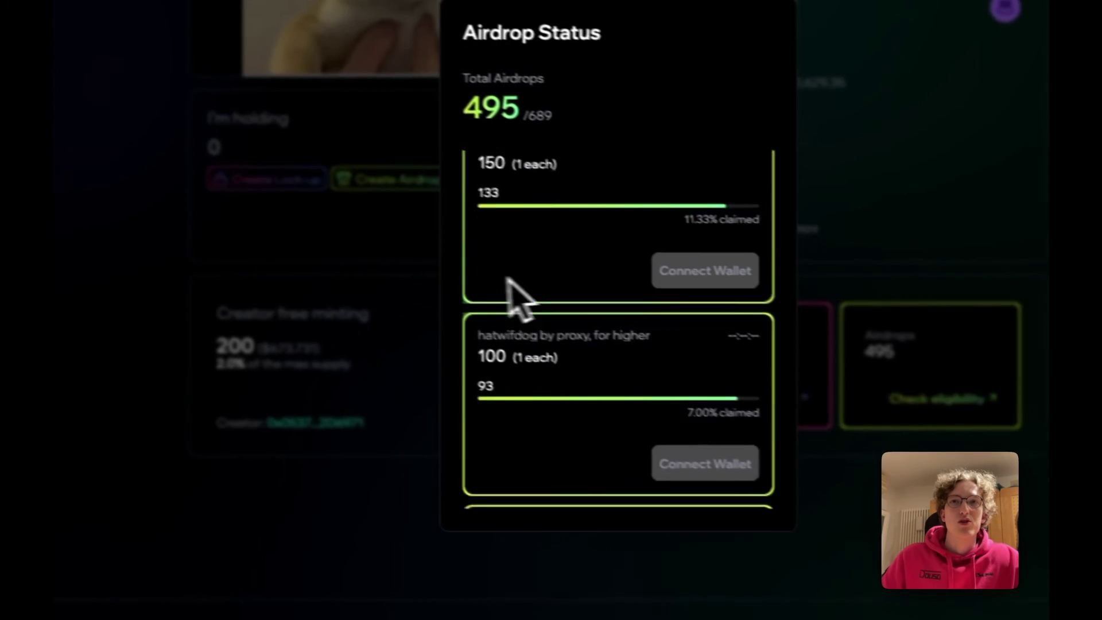
{"action": "scroll", "coordinate": [631, 295], "scroll_direction": "down", "scroll_amount": 4}
{"action": "scroll", "coordinate": [634, 298], "scroll_direction": "up", "scroll_amount": 8}
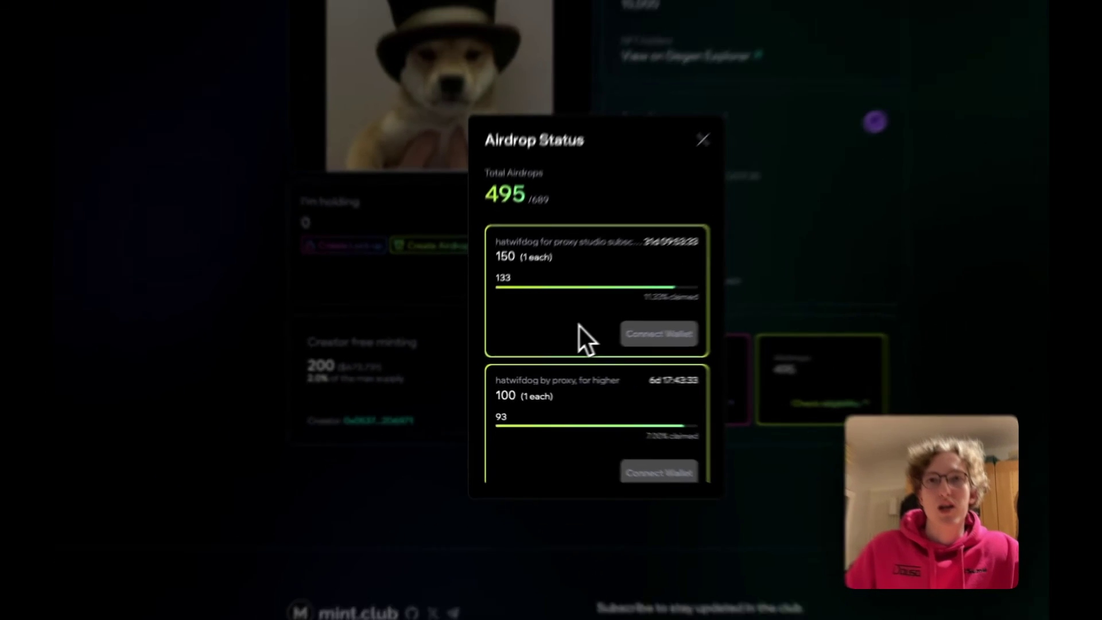